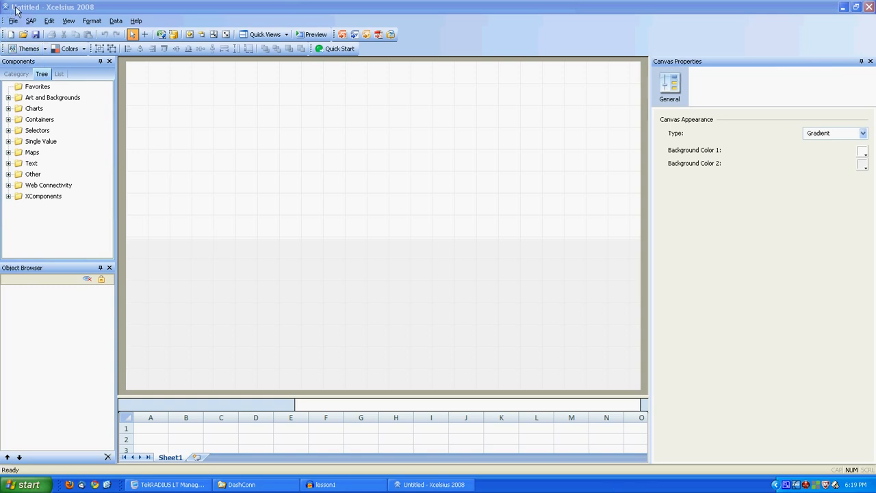
Step: Expand the Charts, Selectors and Maps folders in the component library and browse their items
left_click(41, 8)
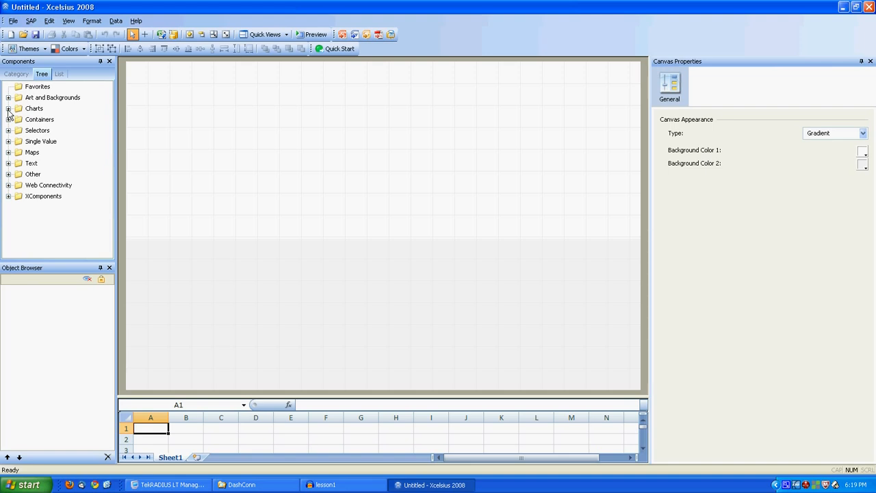
left_click(16, 63)
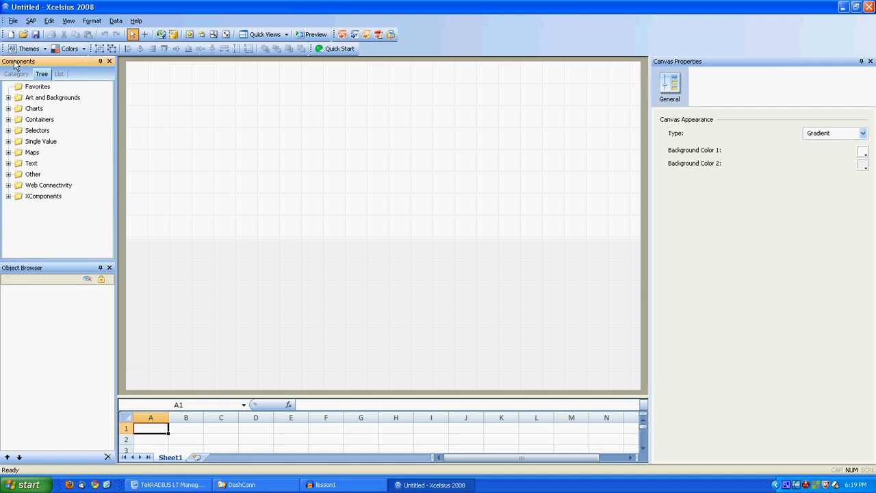
left_click(9, 109)
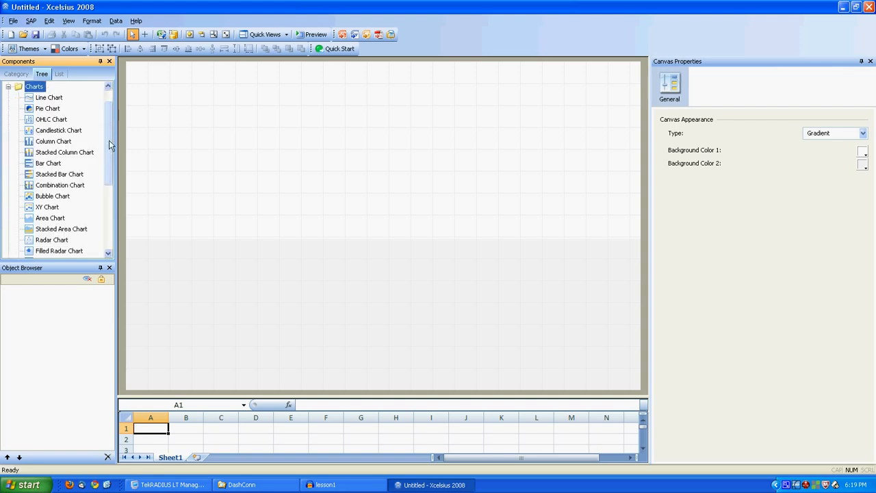
left_click_drag(108, 138, 108, 188)
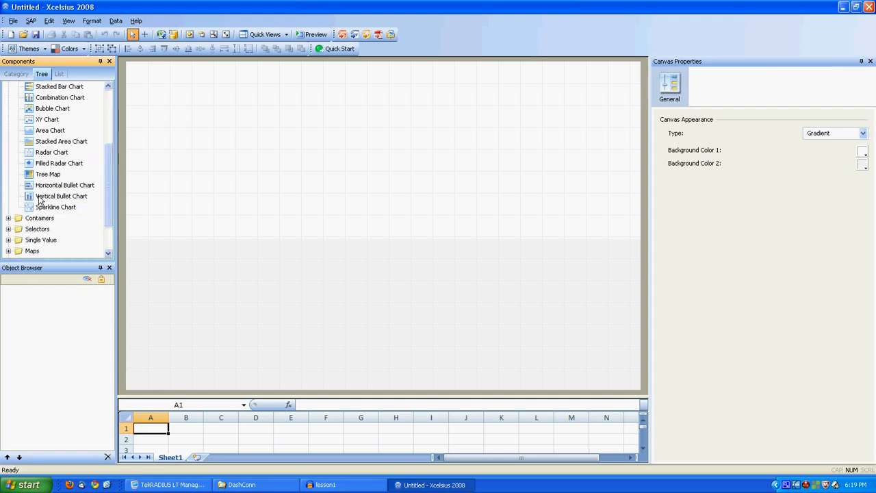
left_click(8, 230)
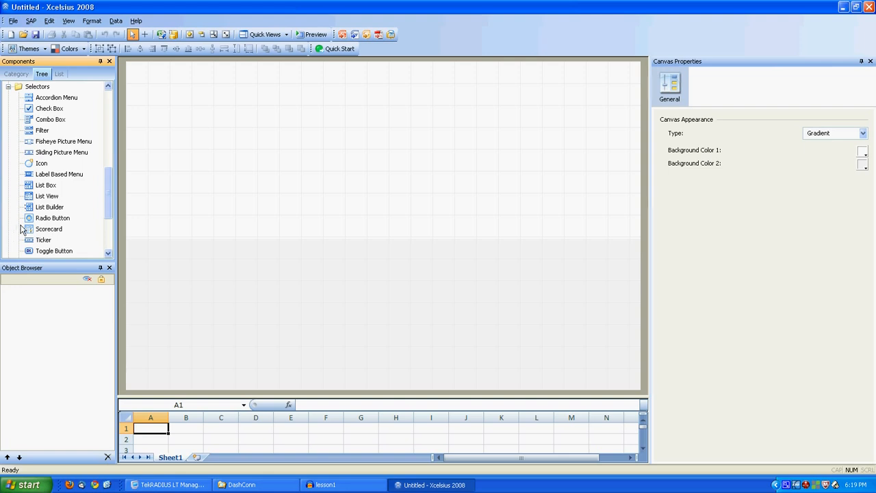
scroll(22, 229, "down", 3)
left_click(9, 207)
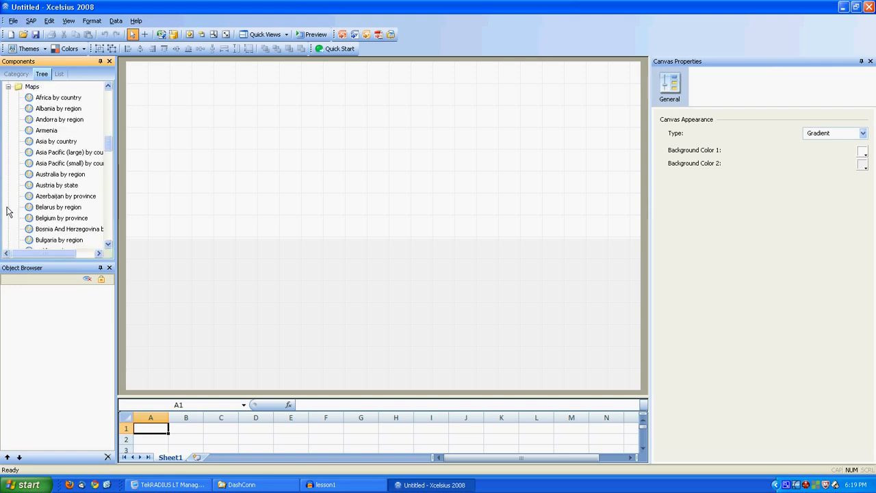
left_click_drag(109, 149, 107, 98)
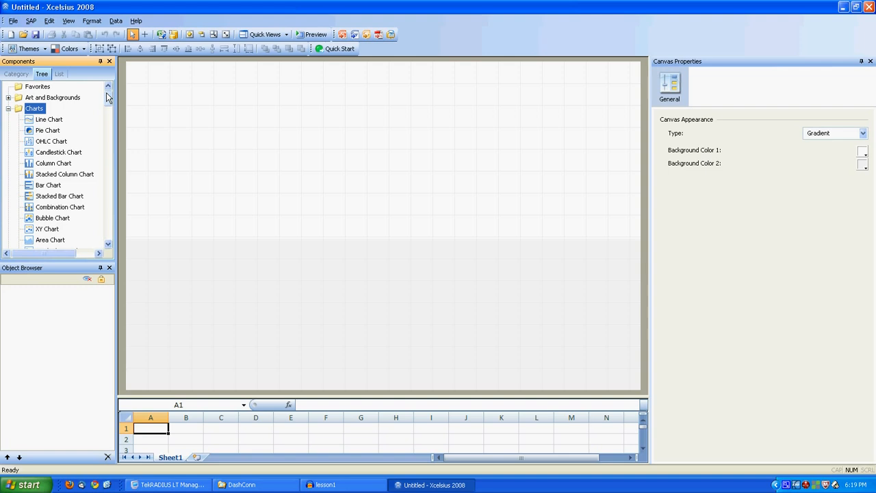
Step: In the add-on manager, review the details of the XComponents and Dynamic Sort 2.0 add-ons
left_click(14, 22)
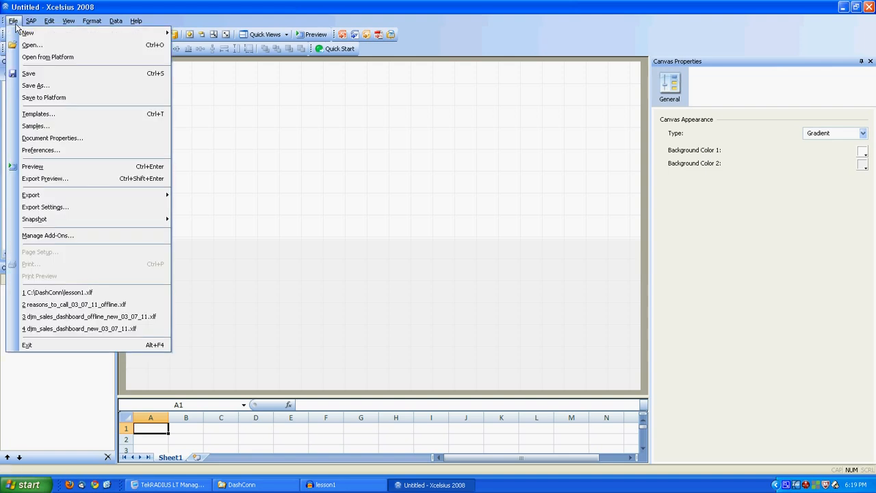
left_click(52, 235)
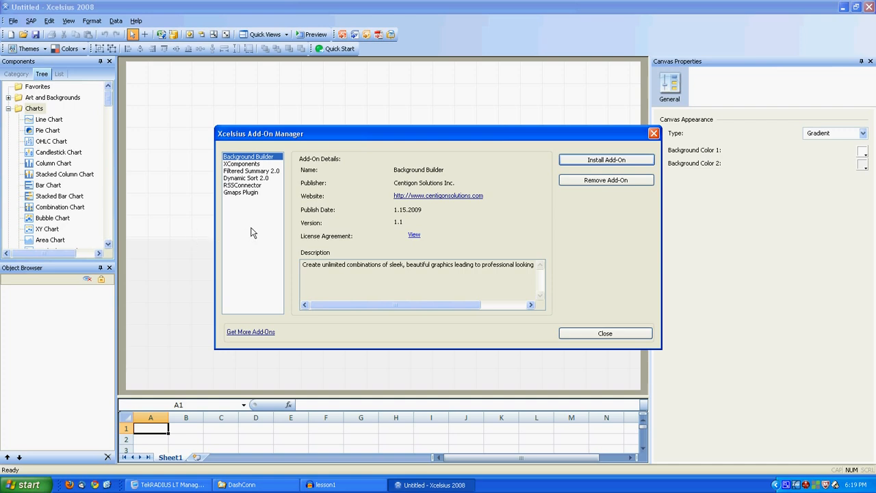
left_click(246, 166)
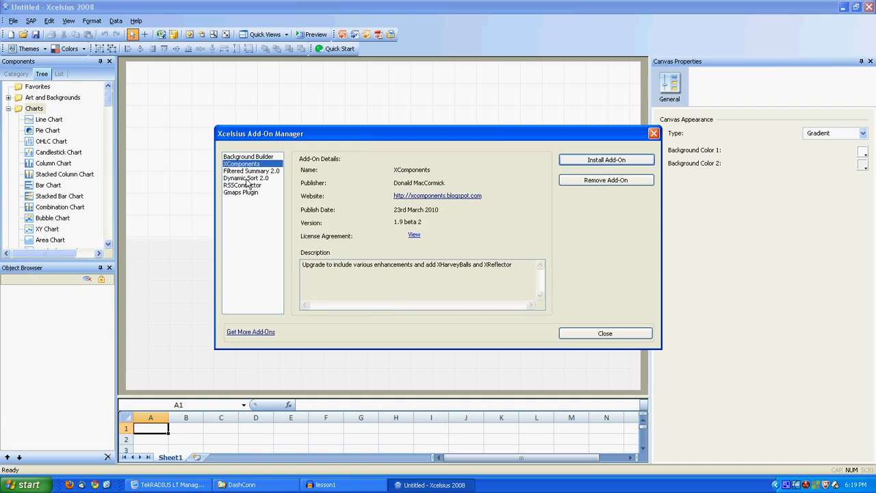
left_click(247, 178)
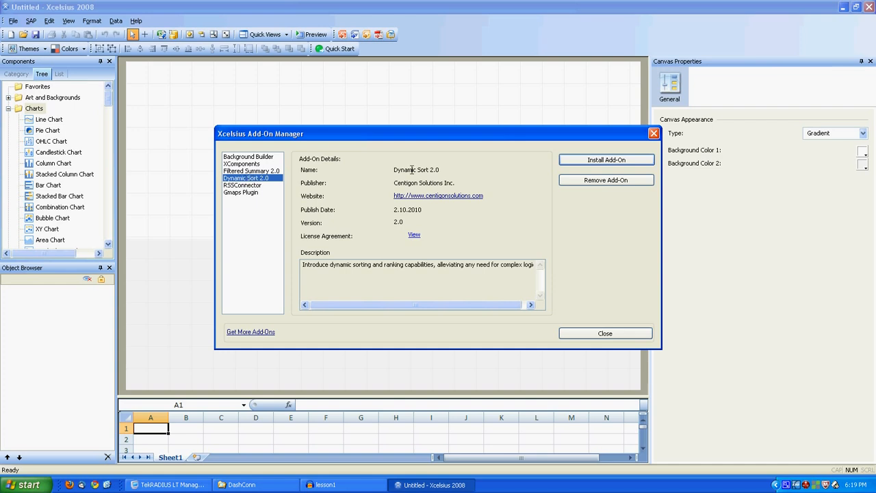
Step: Install the DashConn.xlx add-on and close the add-on manager
left_click(572, 164)
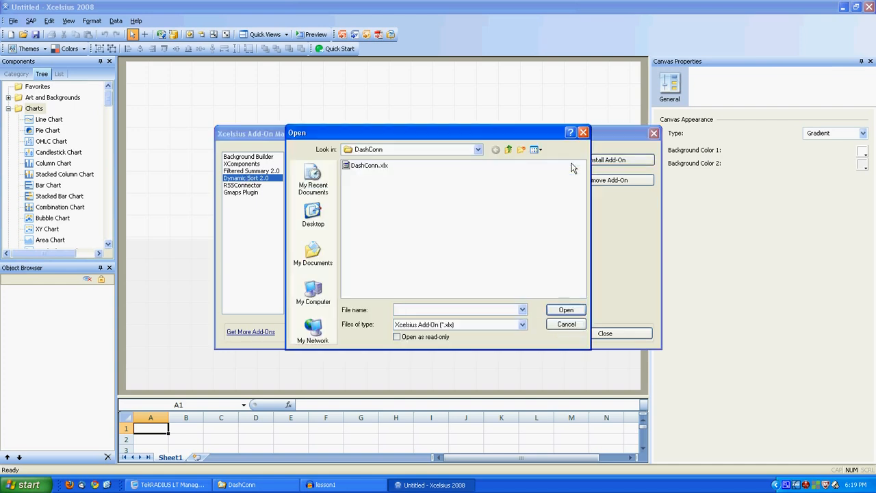
double_click(372, 167)
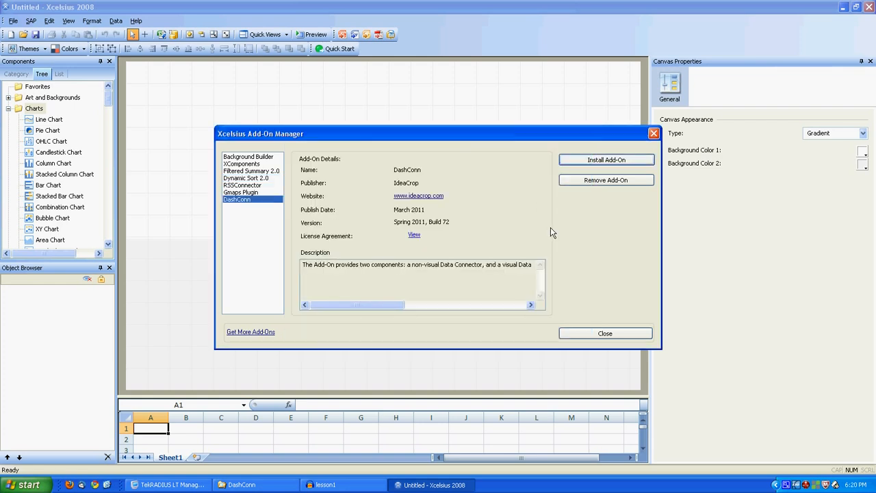
left_click(626, 335)
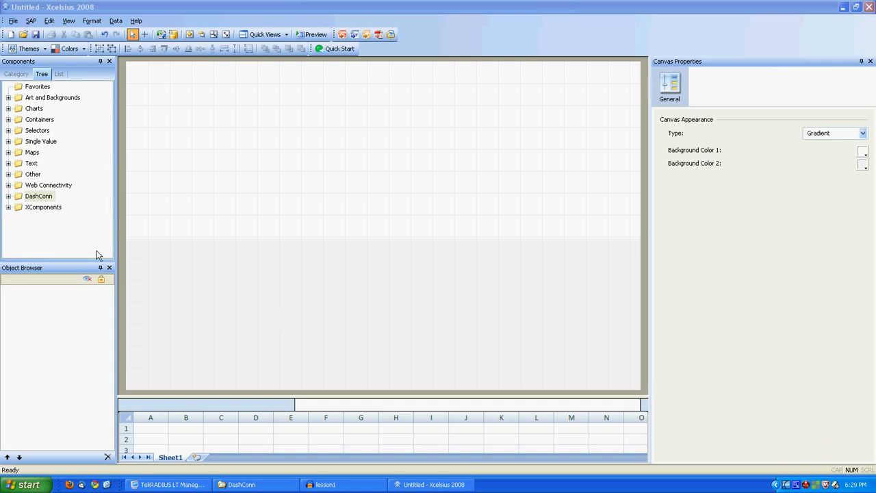
Step: Expand the DashConn folder, then check the connection types the Data Manager can add
left_click(48, 198)
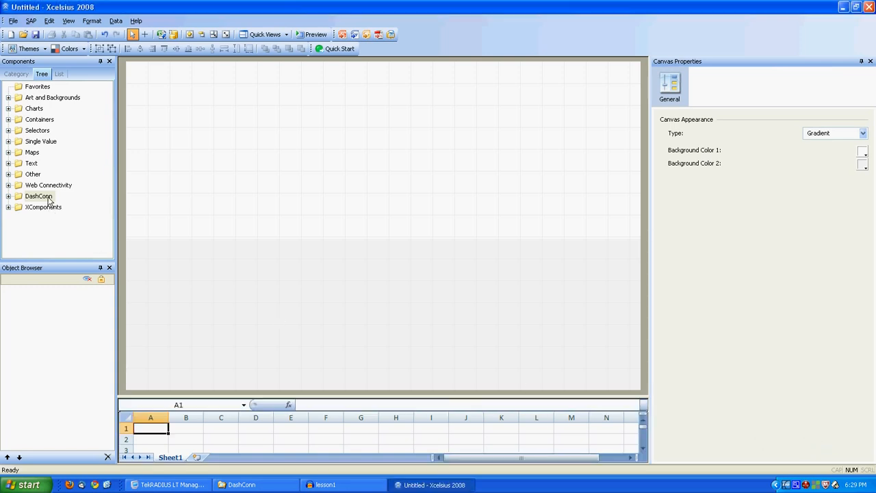
left_click(8, 197)
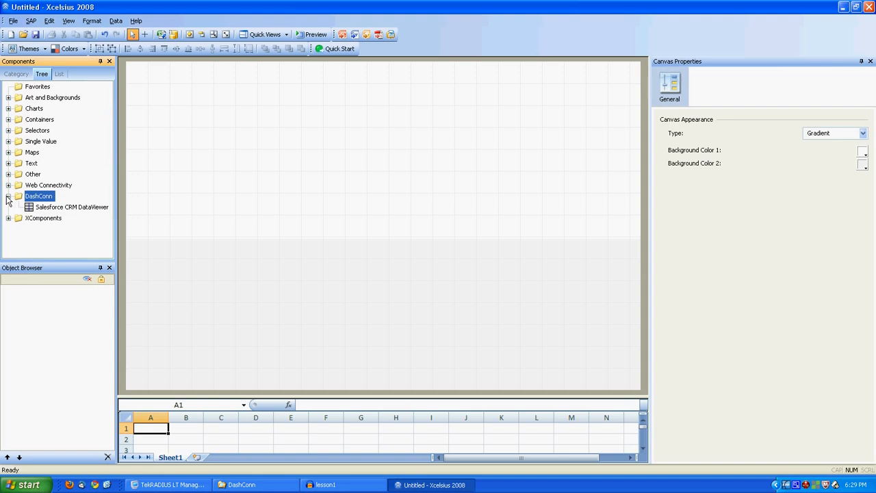
left_click(173, 35)
left_click(243, 98)
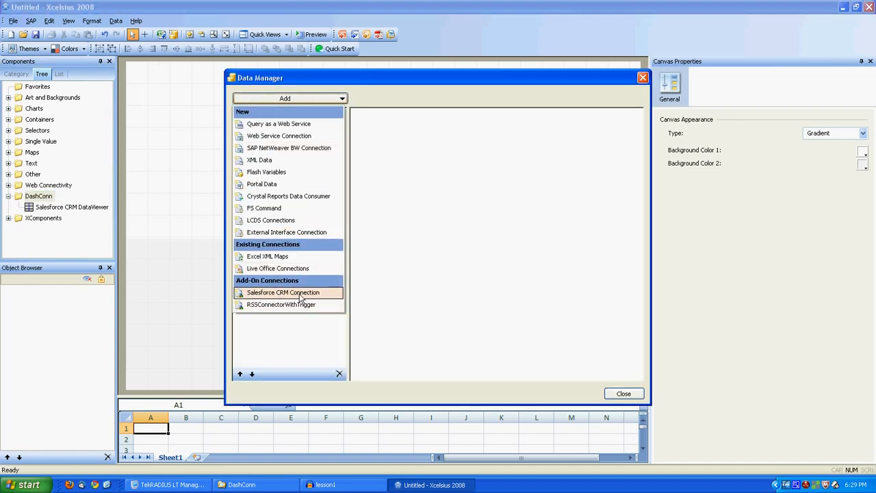
left_click(613, 395)
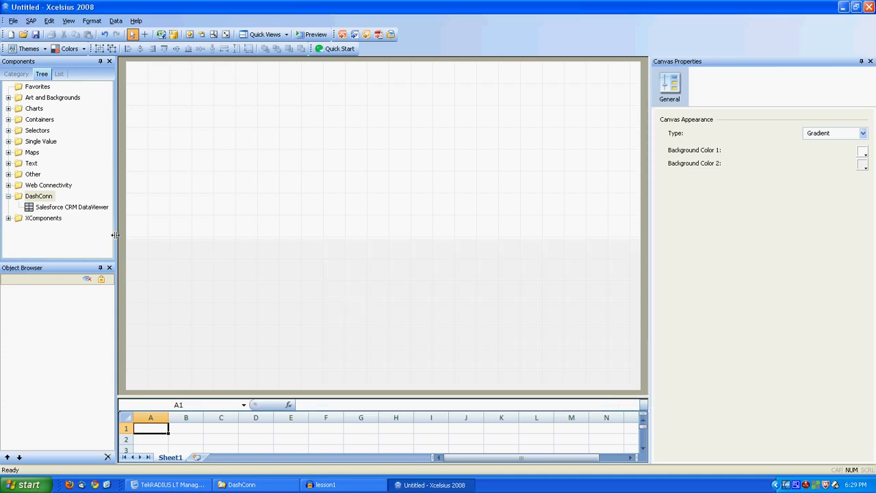
Step: Place a Salesforce CRM DataViewer on the canvas, stretch it wide, and show its properties
left_click(82, 212)
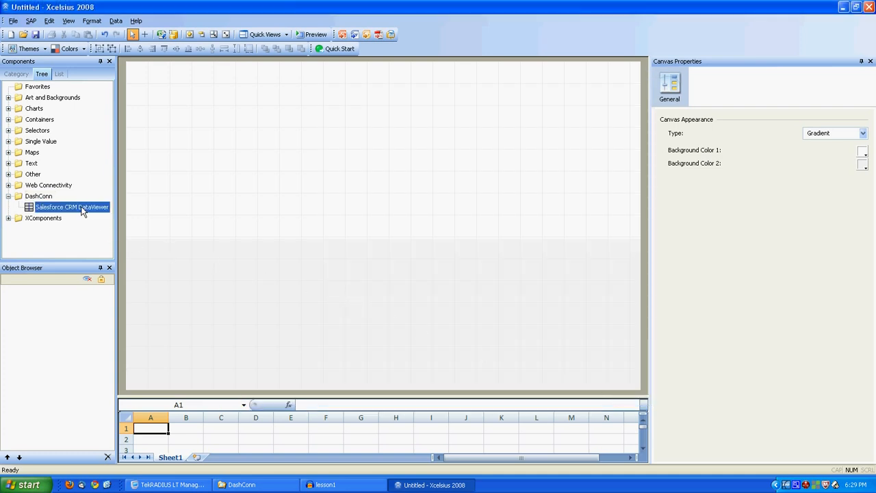
left_click_drag(82, 206, 148, 85)
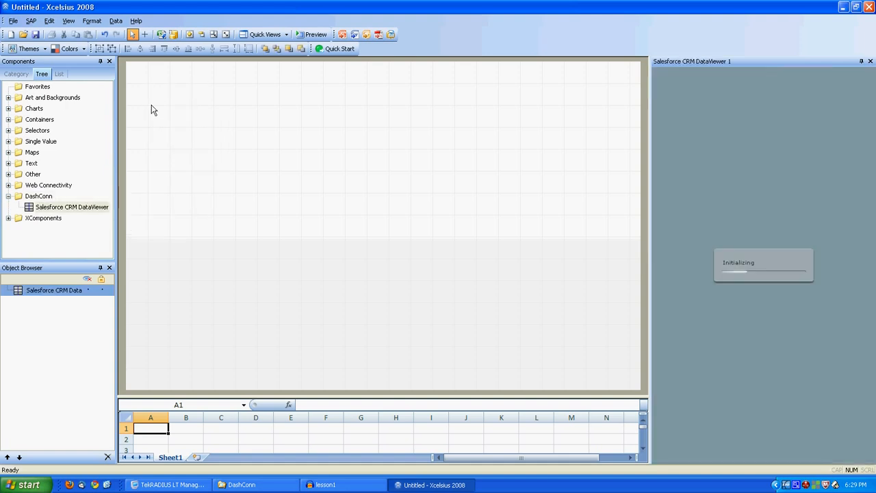
left_click_drag(309, 160, 584, 230)
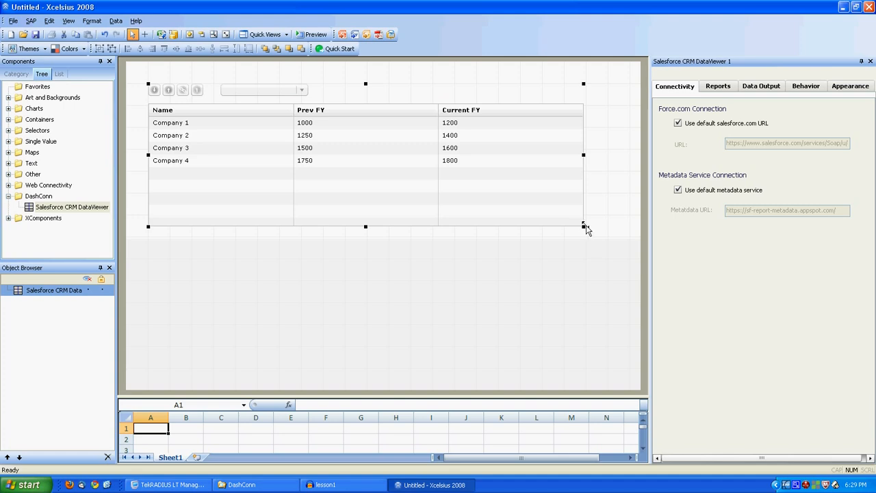
left_click(709, 62)
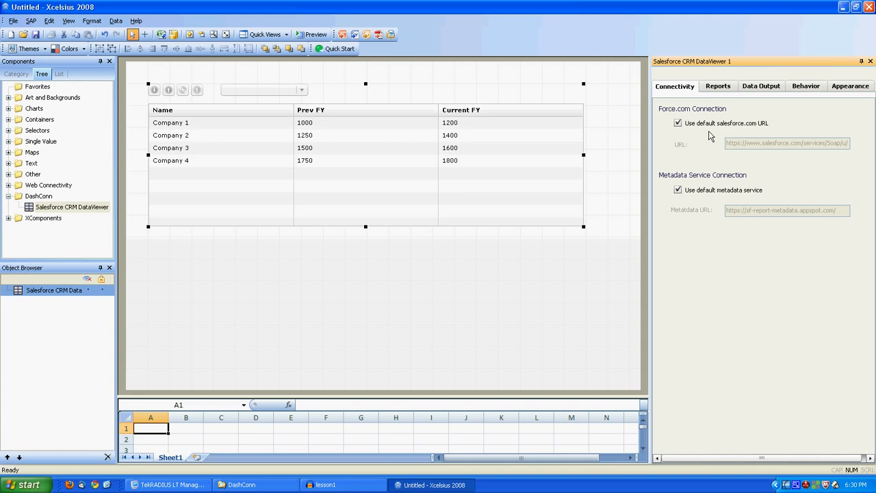
Step: Log in to Salesforce from the Reports tab with the user name, password and pasted security token
left_click(718, 89)
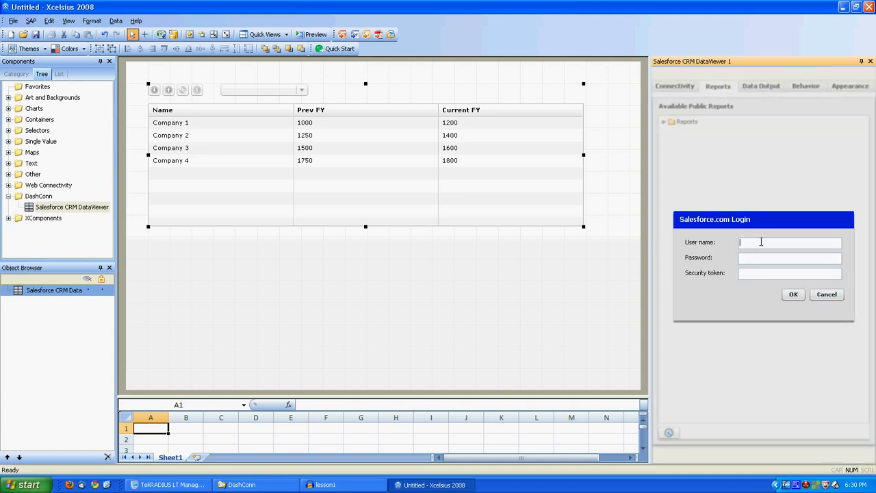
key("Tab")
type("*********")
key("Tab")
key("ctrl+v")
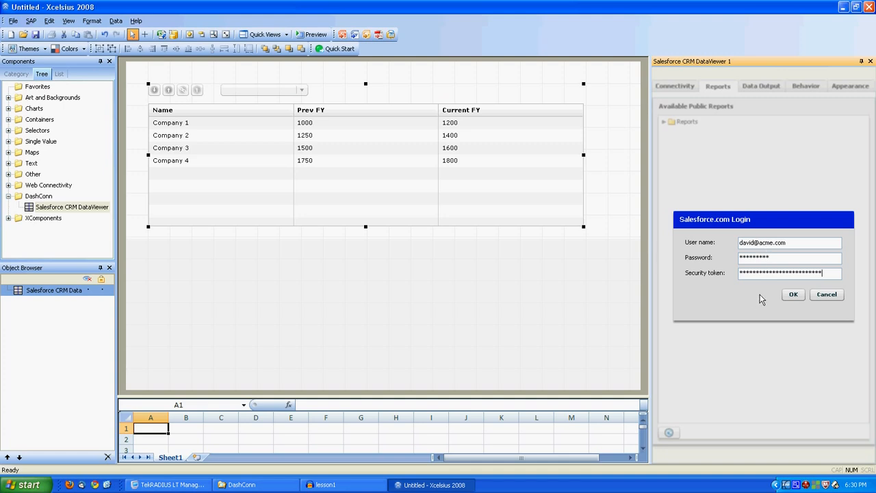
left_click(792, 294)
left_click(794, 297)
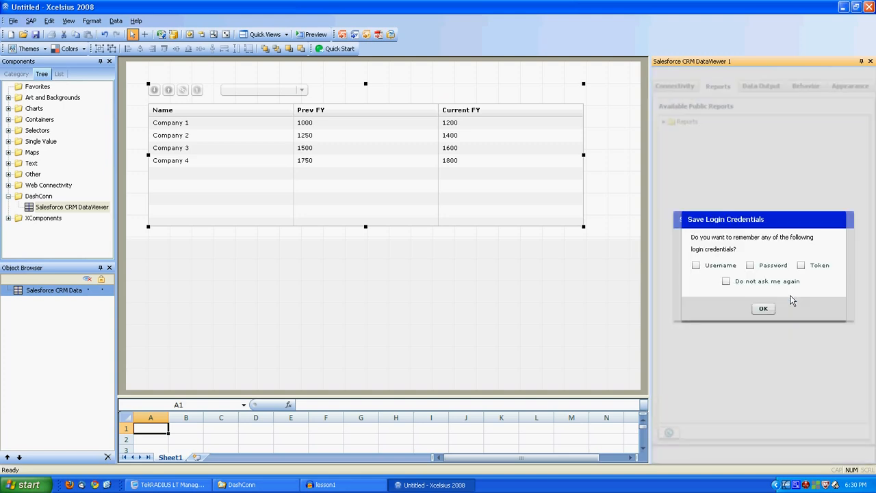
Step: Choose to remember the user name, password and saved login credentials
left_click(719, 265)
left_click(751, 265)
left_click(763, 308)
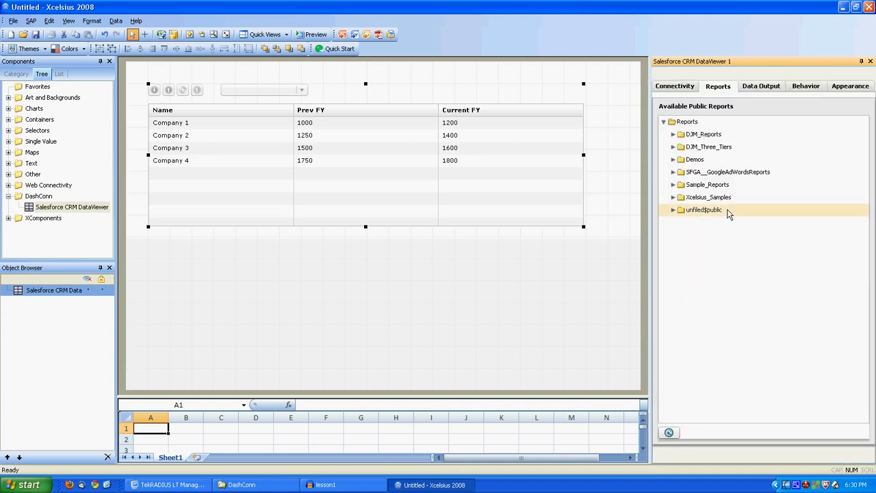
Step: Link the Demos folder's Accounts_with_Opportunities report to the DataViewer and preview the dashboard
left_click(674, 159)
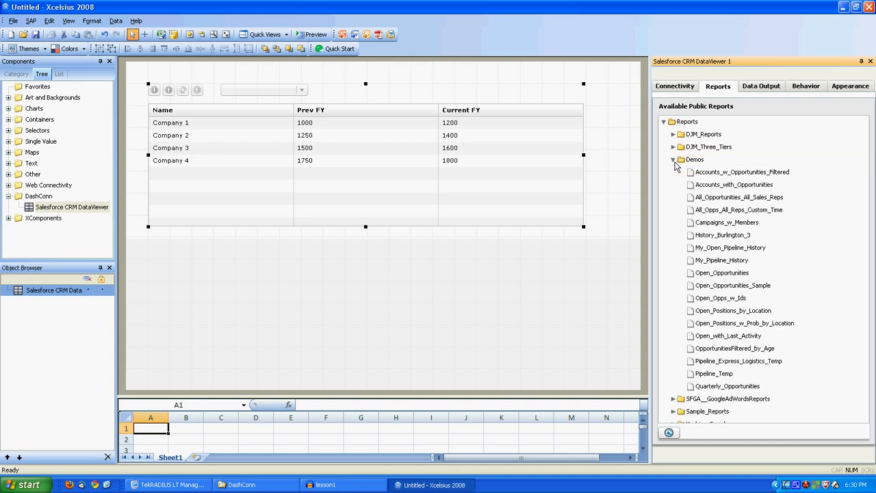
left_click(727, 185)
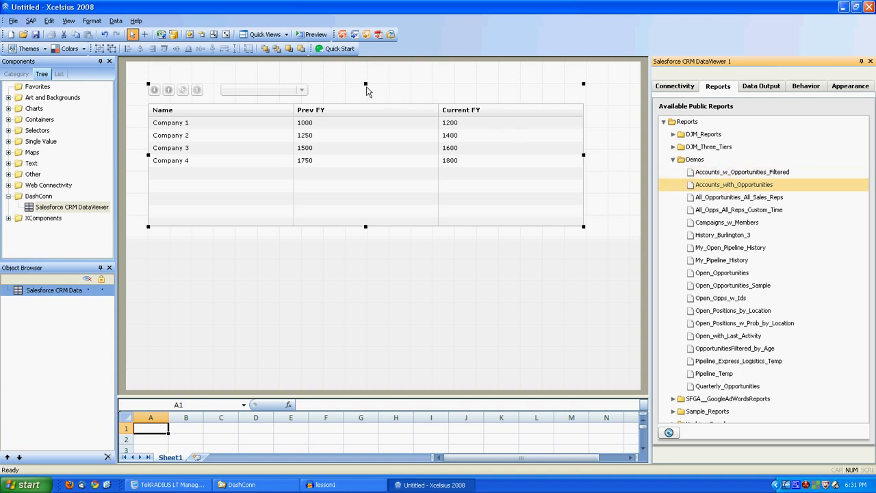
left_click(314, 34)
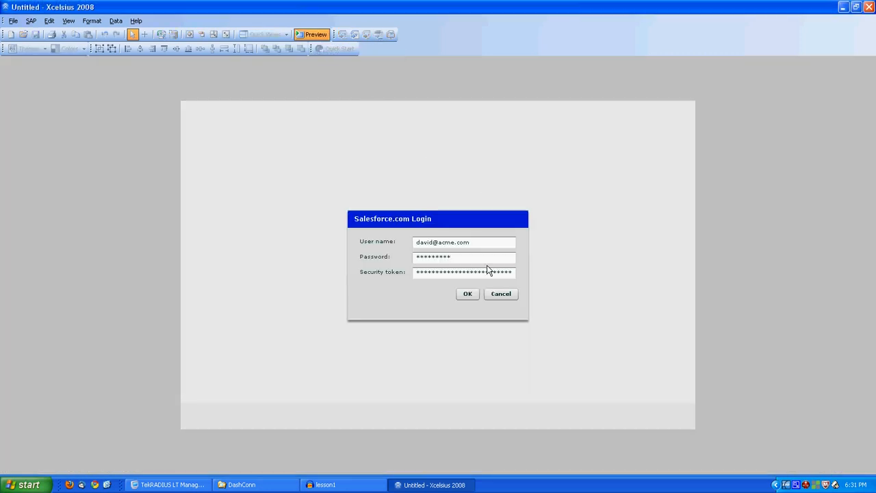
Step: Accept the Salesforce.com login and the saved-credentials prompt in the preview
left_click(467, 293)
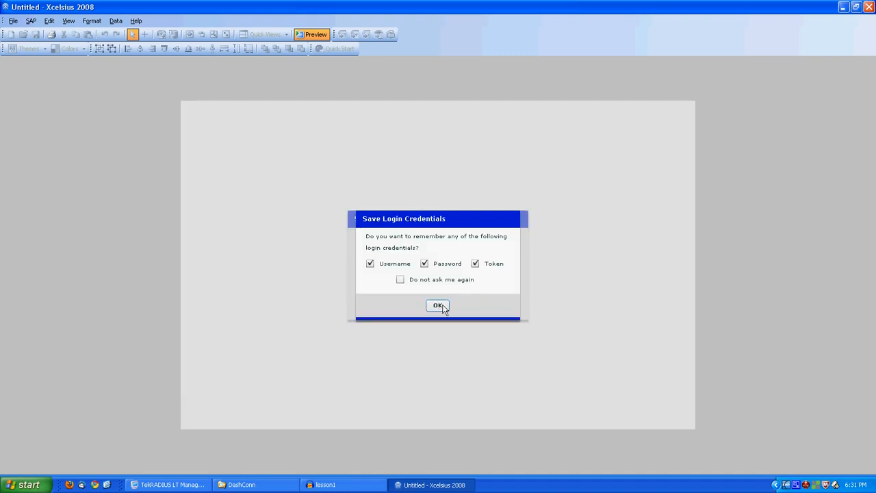
left_click(437, 306)
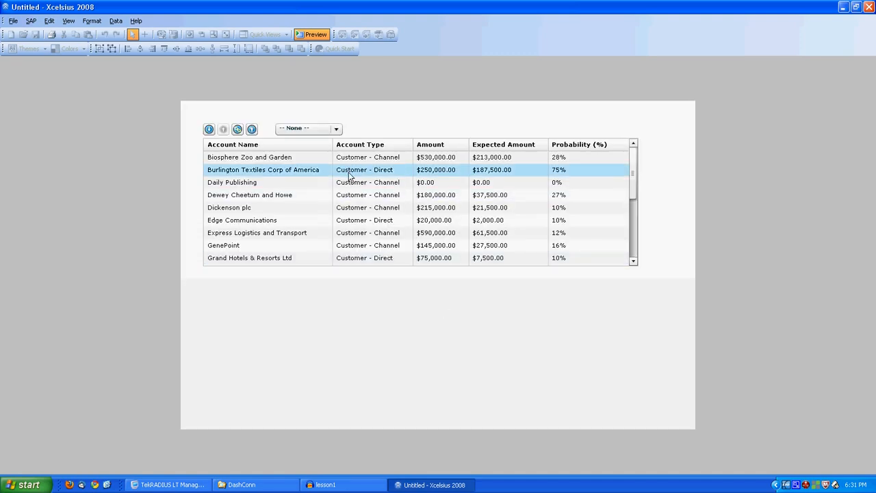
Step: Group the preview grid by Account Type, open Customer - Direct, then reset to ungrouped rows
left_click(336, 129)
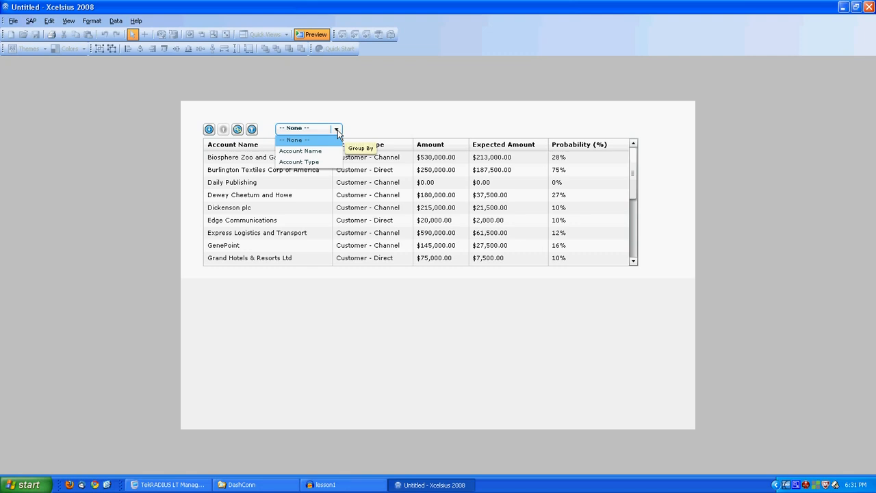
left_click(312, 164)
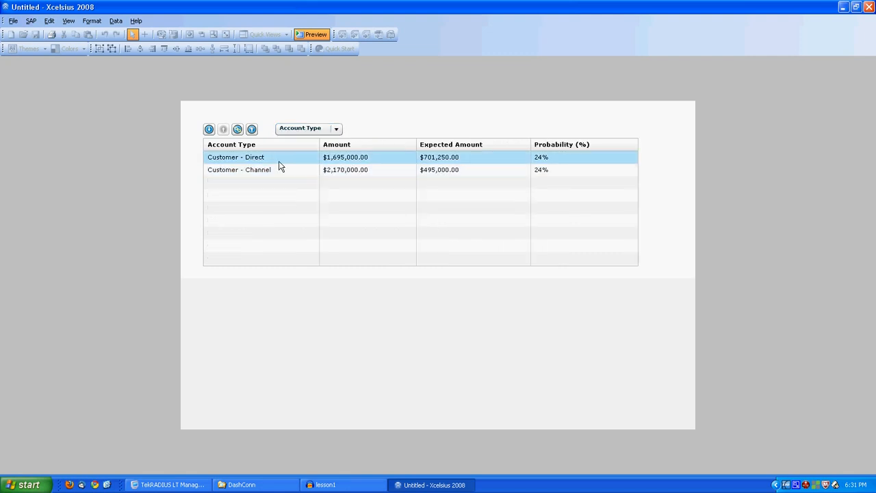
left_click(278, 160)
left_click(209, 130)
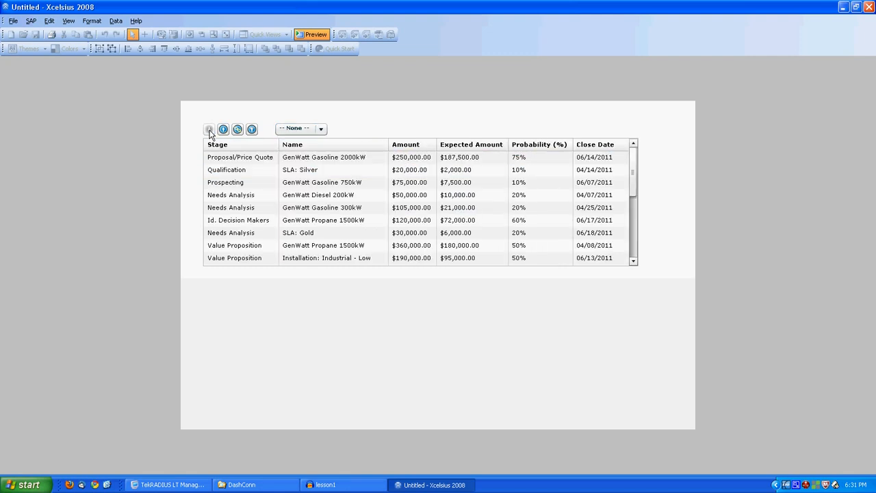
Step: Sort the rows by Name, group them by Stage, then leave preview
left_click(323, 143)
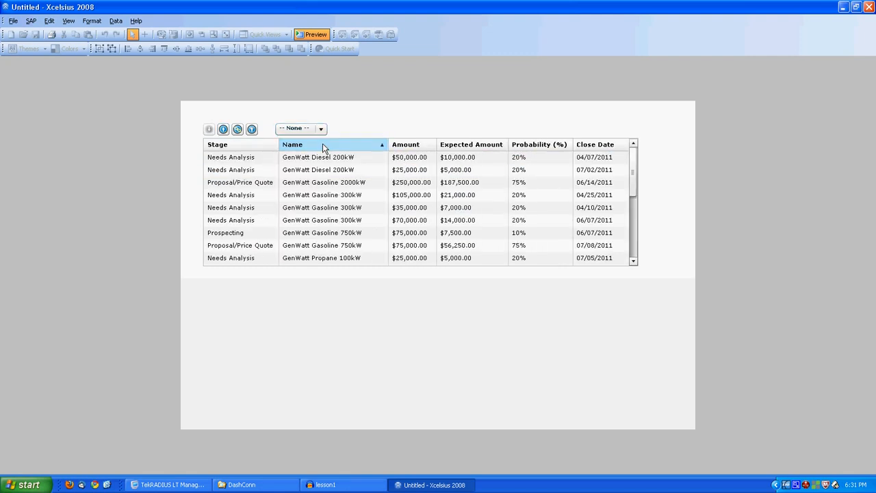
left_click(320, 130)
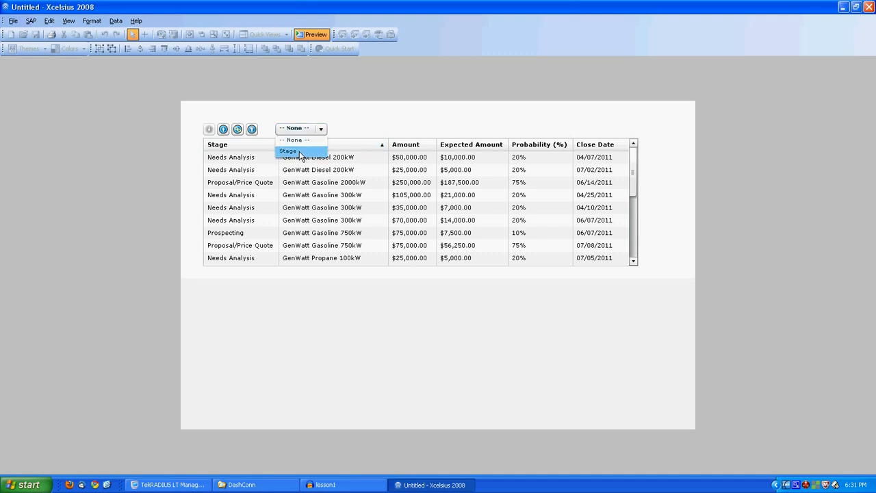
left_click(299, 150)
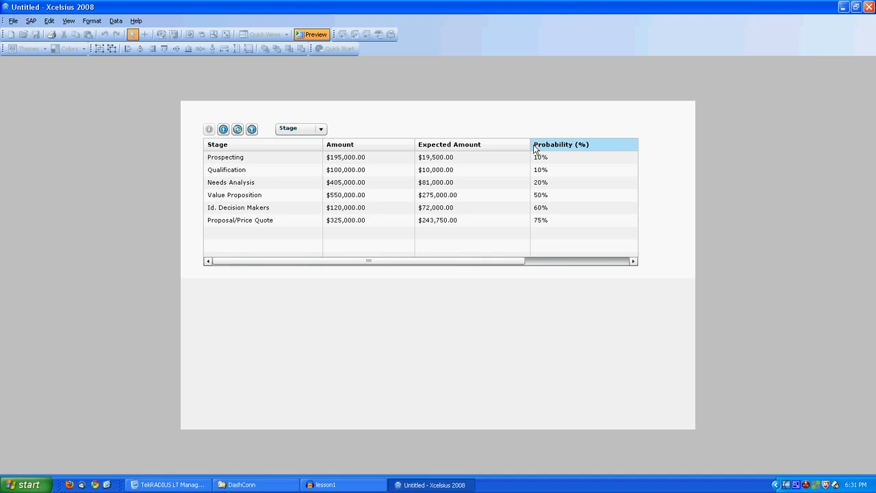
left_click(307, 38)
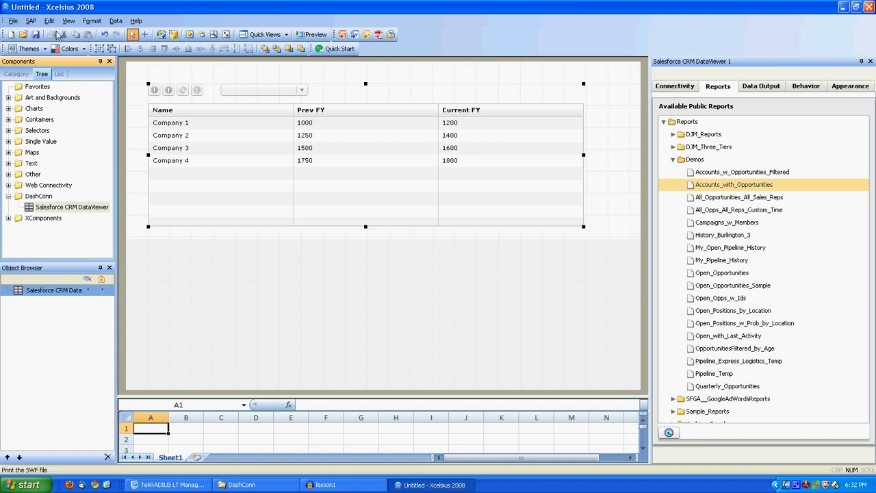
Step: Start saving the dashboard as dashconn.xlf with Save As
left_click(13, 21)
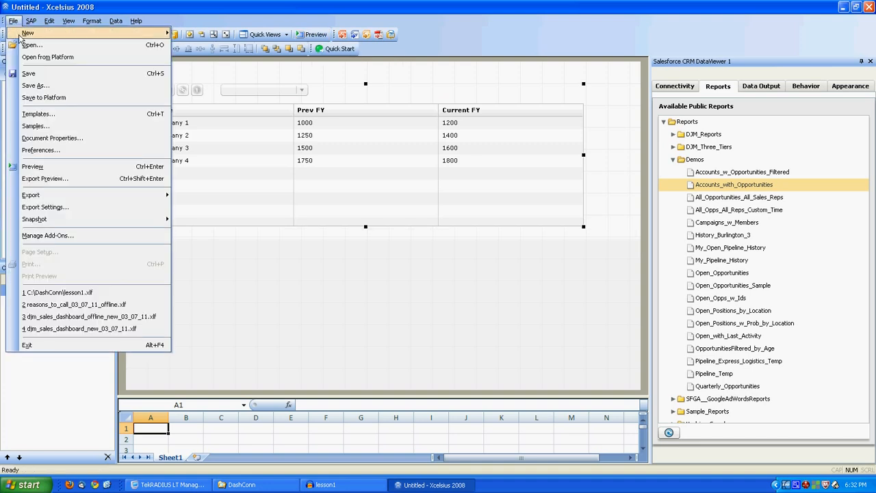
left_click(32, 90)
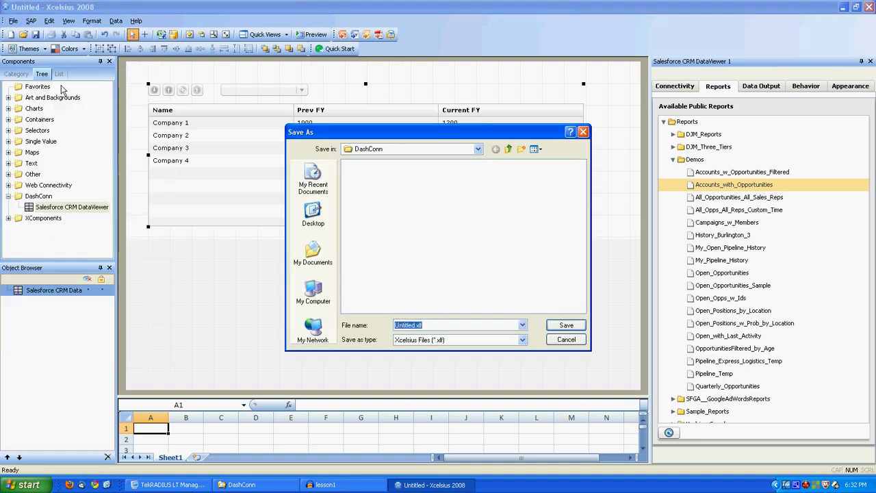
type("dashco")
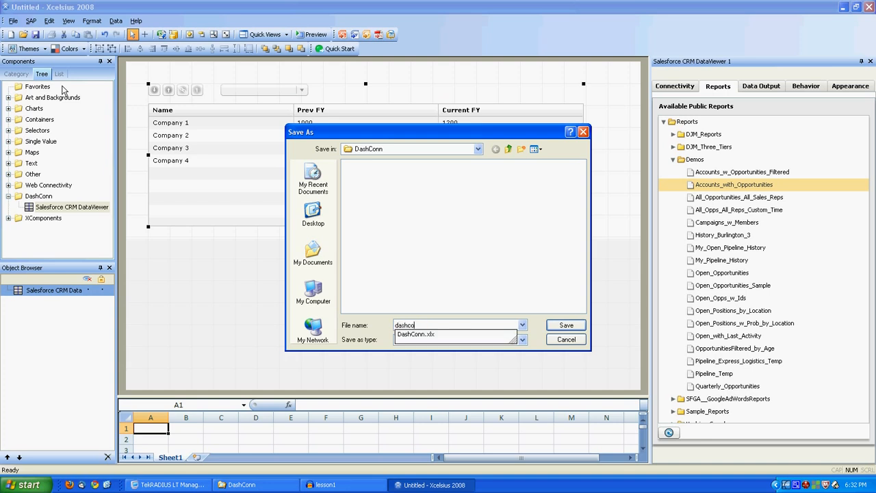
type("nn.xlf")
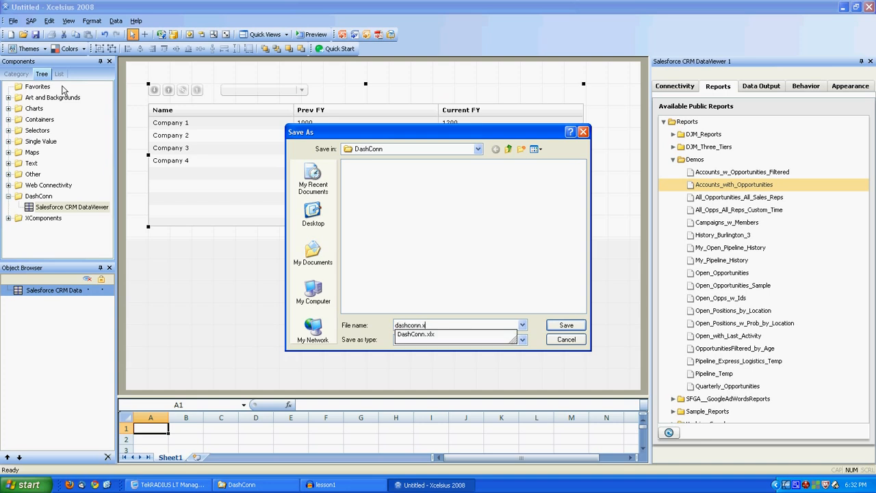